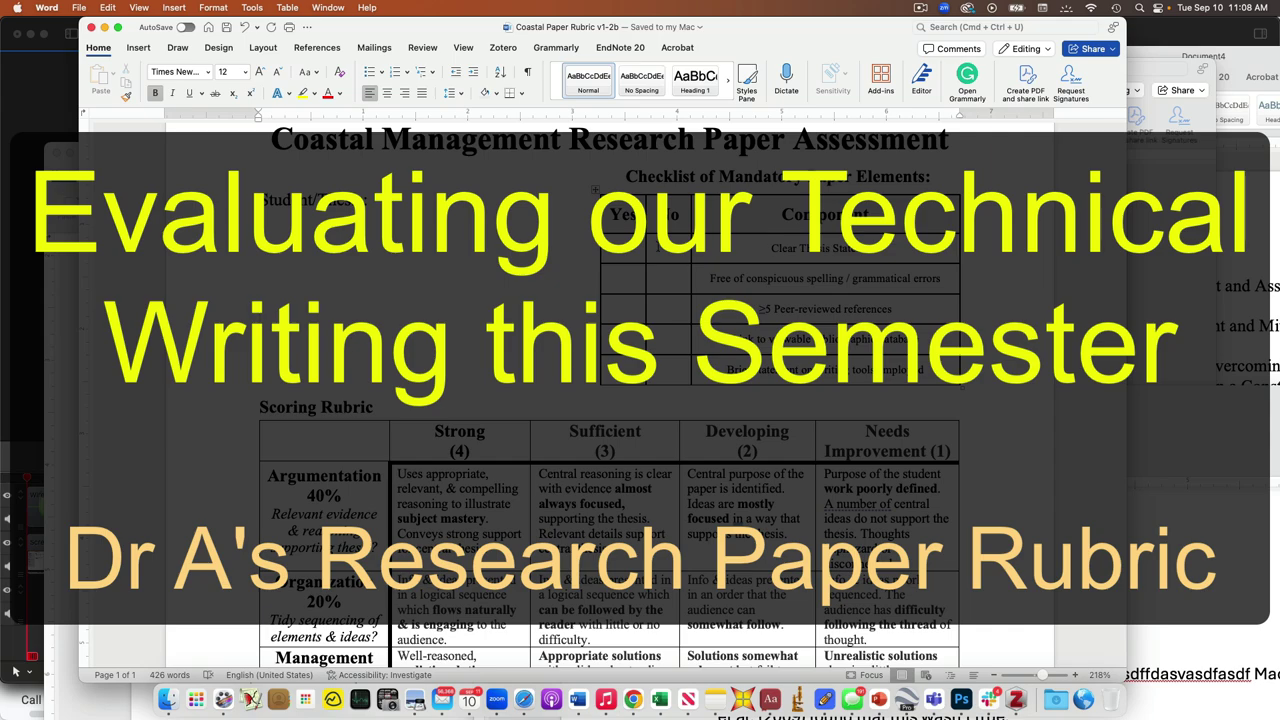
Examine the rubric's heading, the student/thesis area and the checklist of mandatory paper elements.
scroll(521, 233, up, 3)
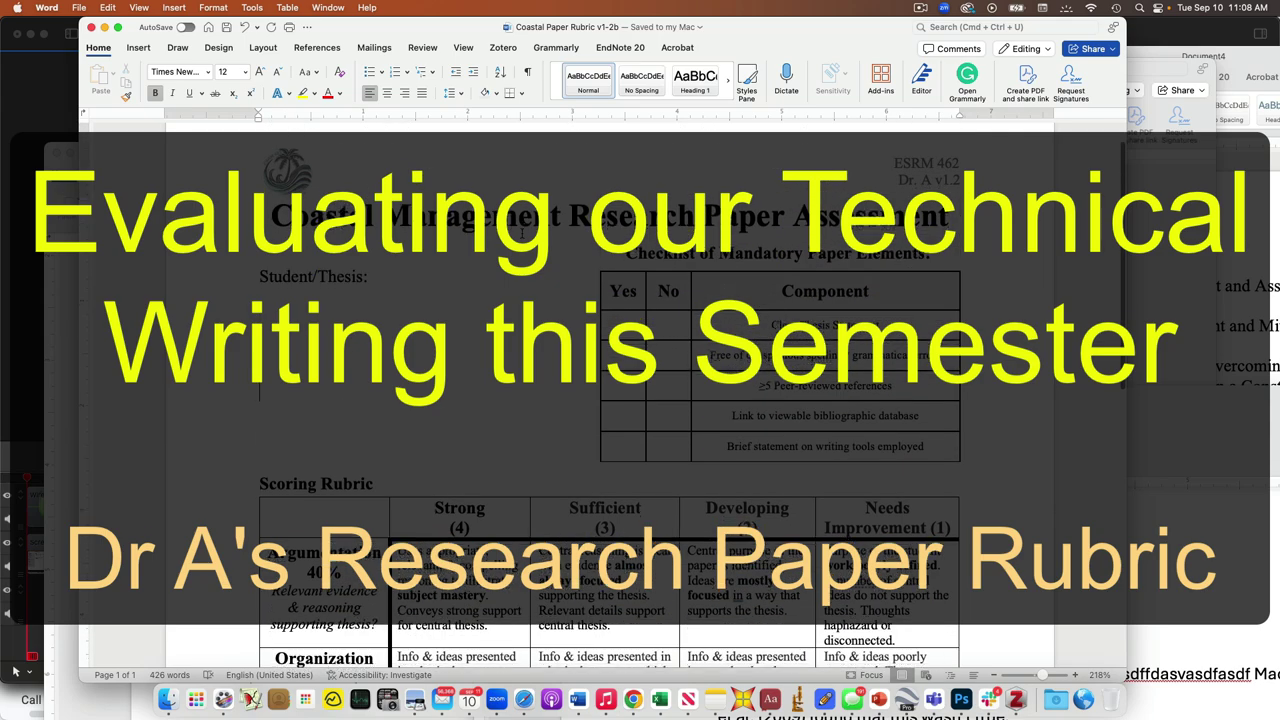
scroll(521, 233, down, 1)
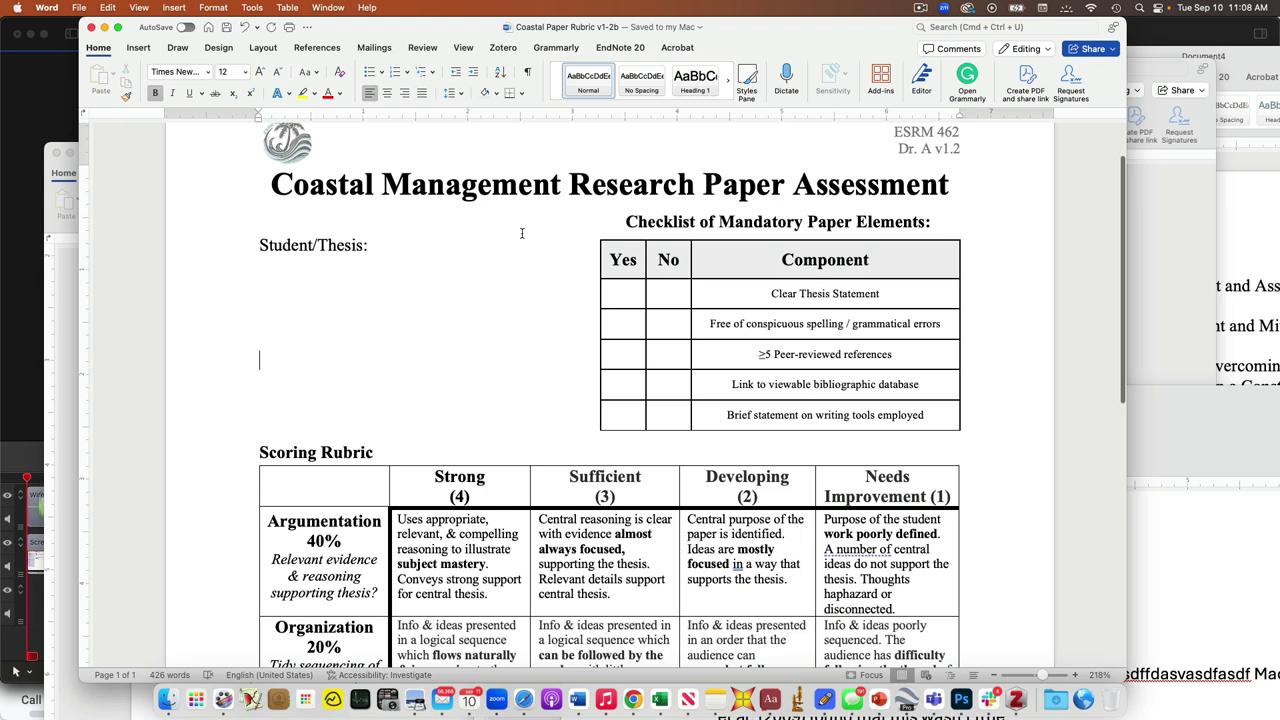
scroll(521, 233, up, 1)
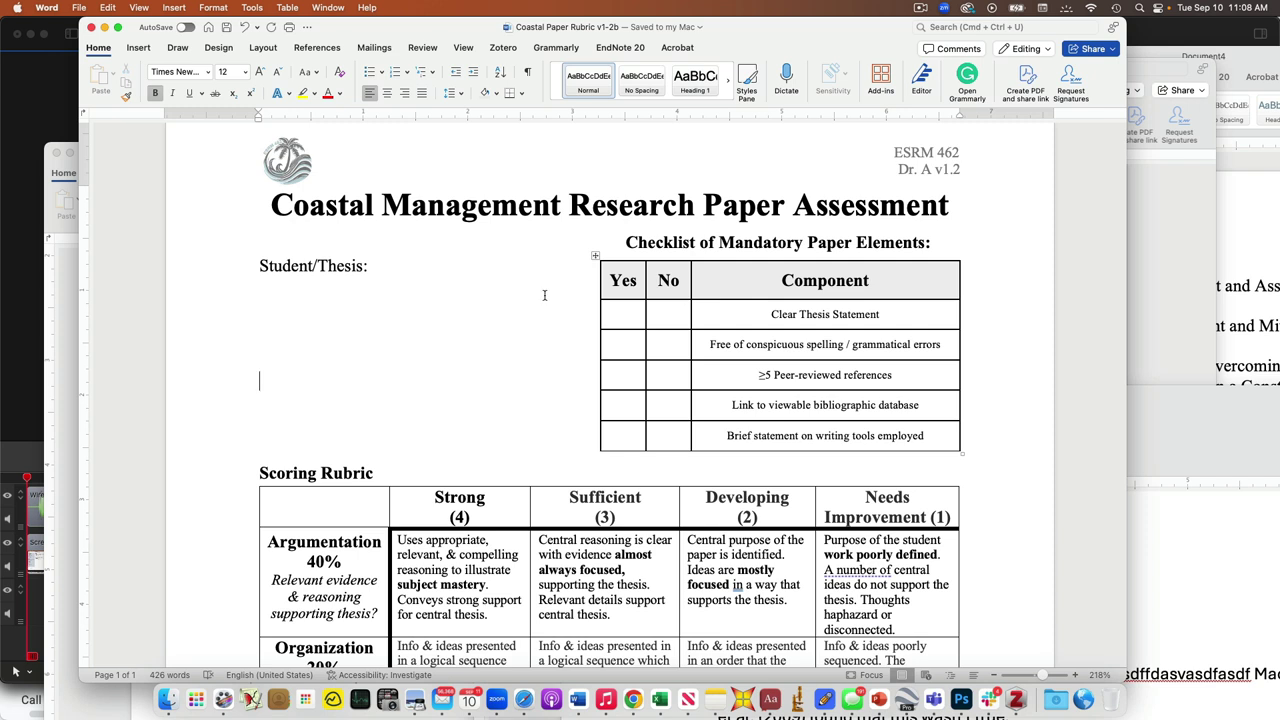
click(366, 288)
key(Return)
click(630, 402)
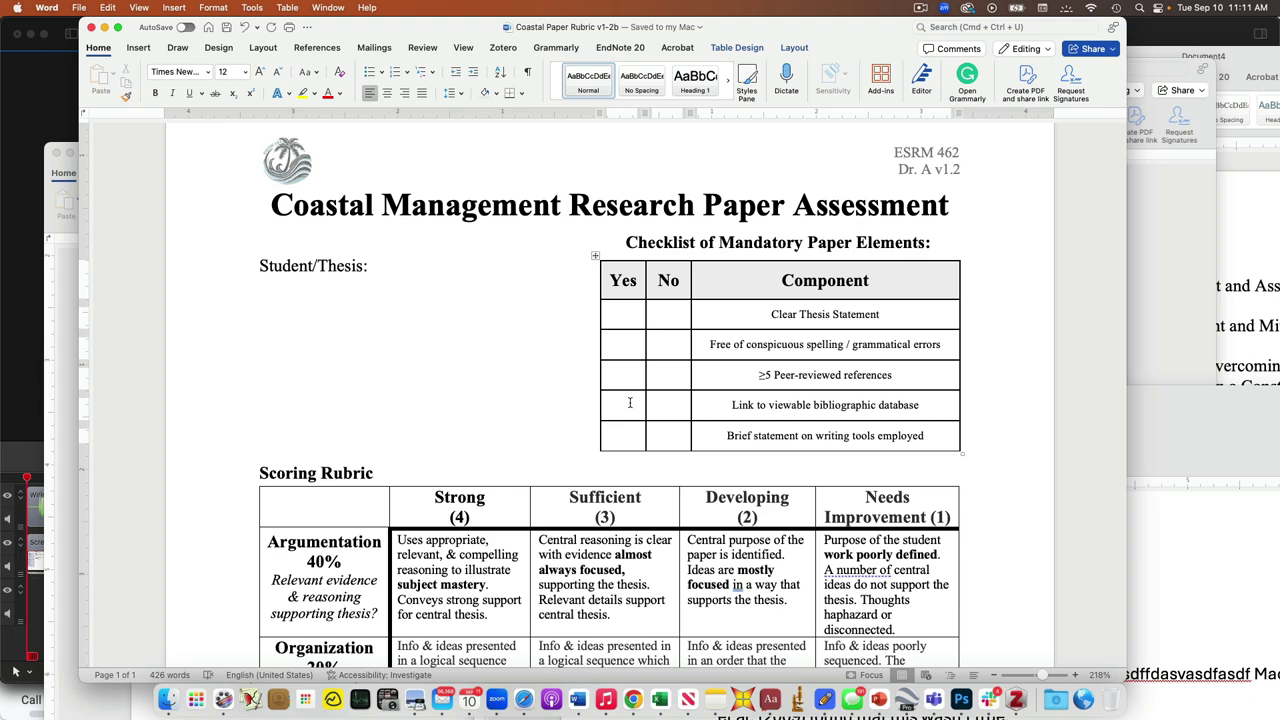
Switch to Zotero, display the items of the CoastalMitigation group library and look at the library's available actions.
click(1016, 699)
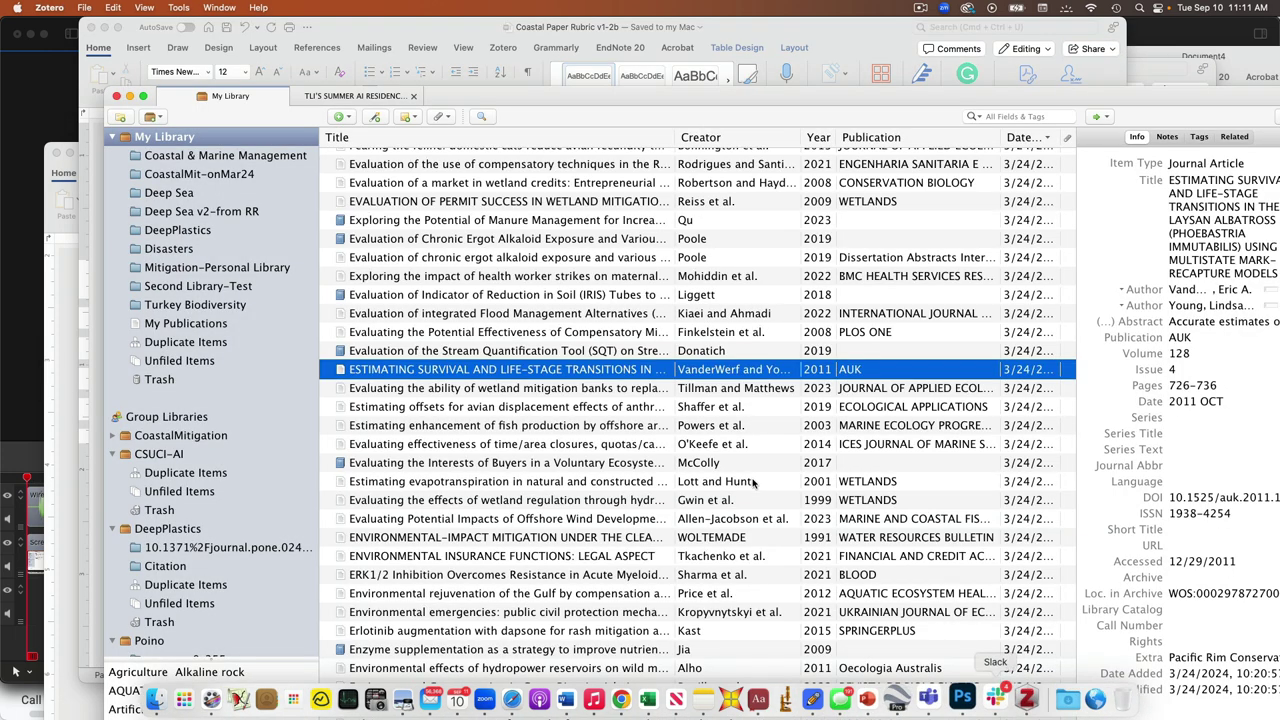
click(180, 436)
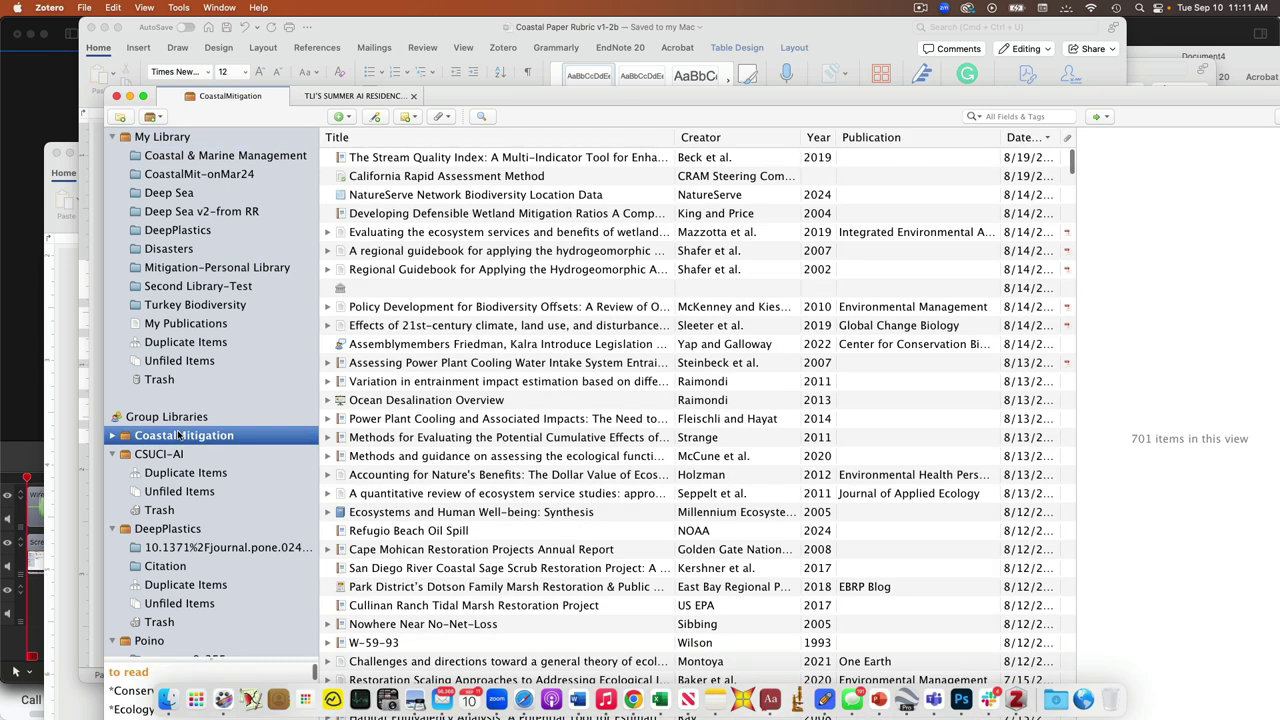
right_click(179, 435)
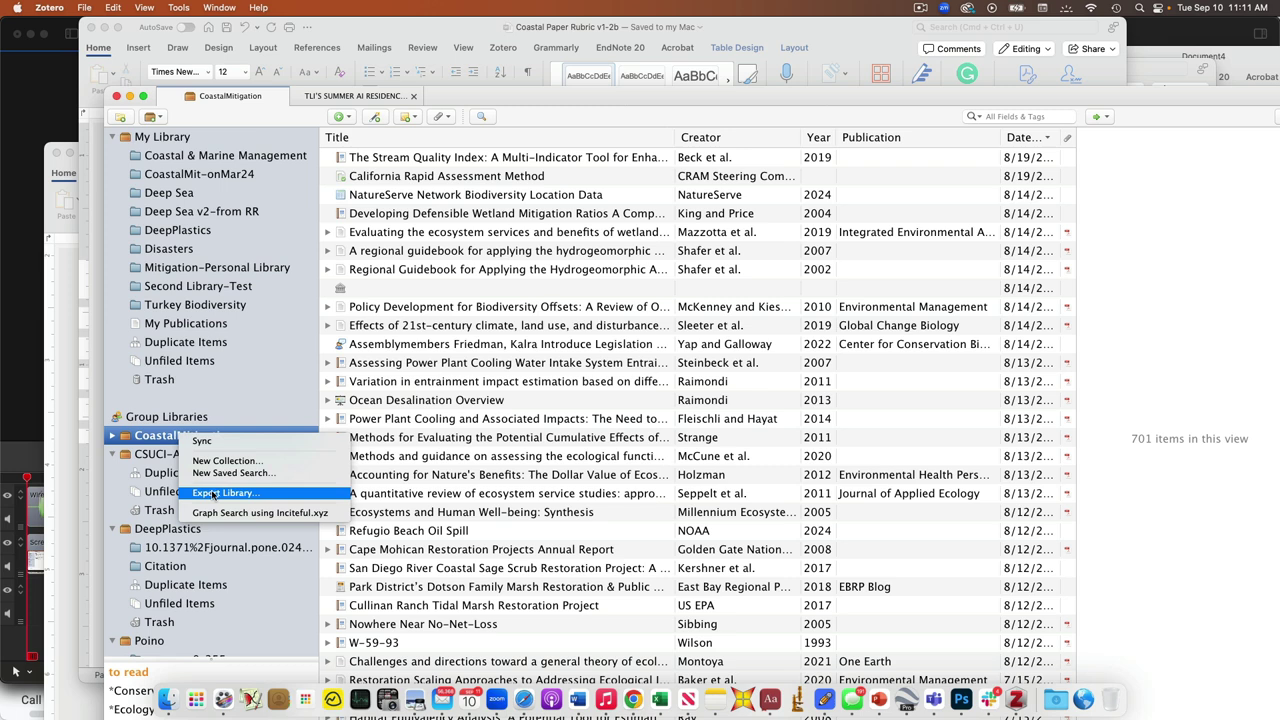
click(582, 447)
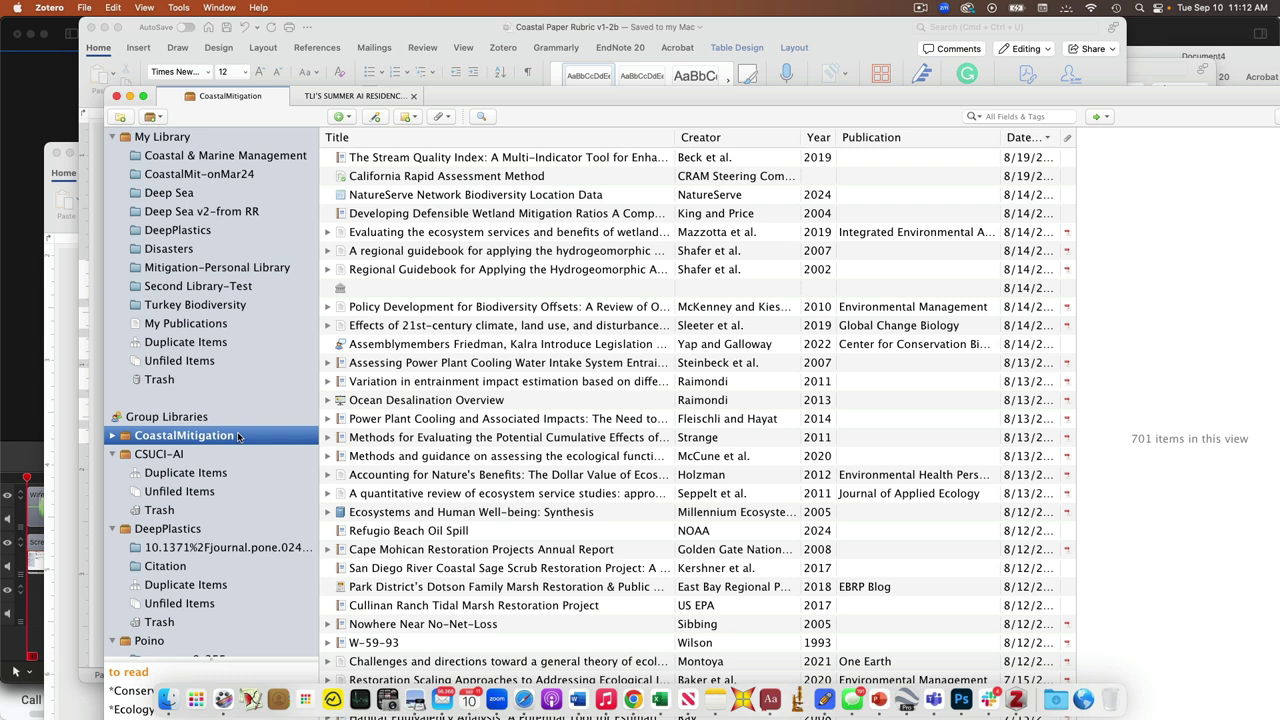
Switch back to the rubric in Word and highlight the checklist item "Brief statement on writing tools employed".
click(568, 697)
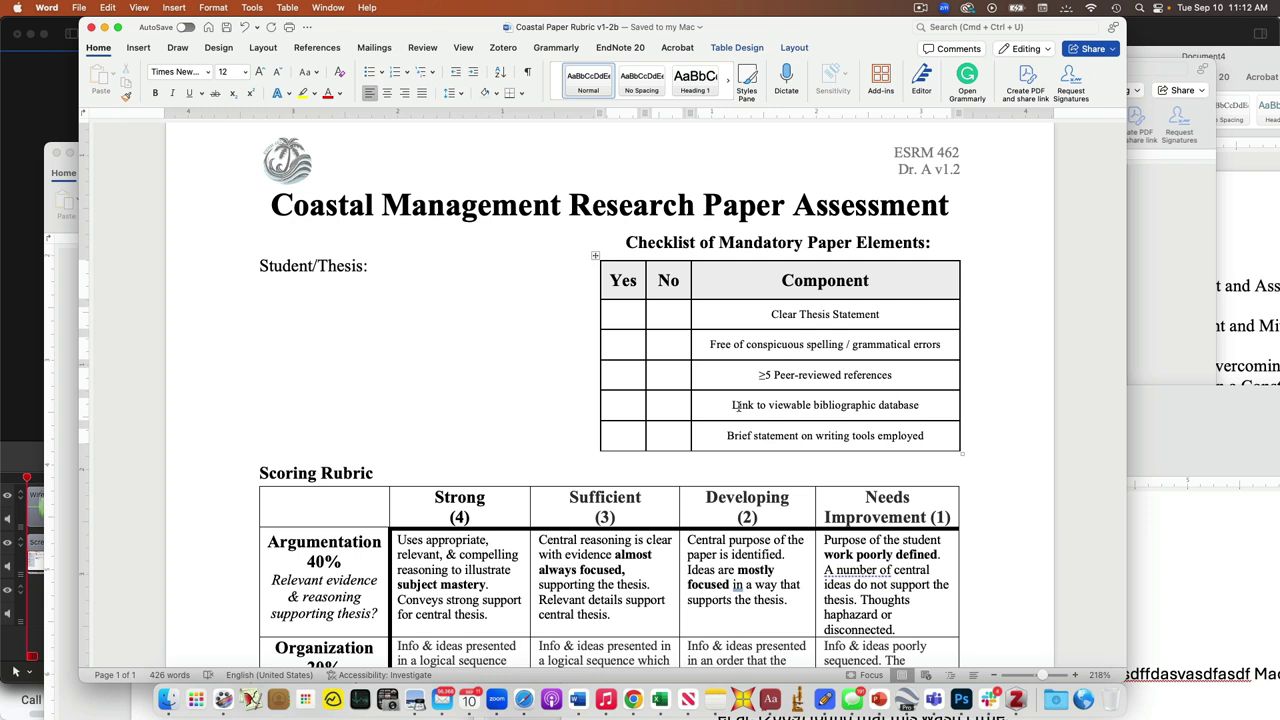
drag(725, 435, 928, 448)
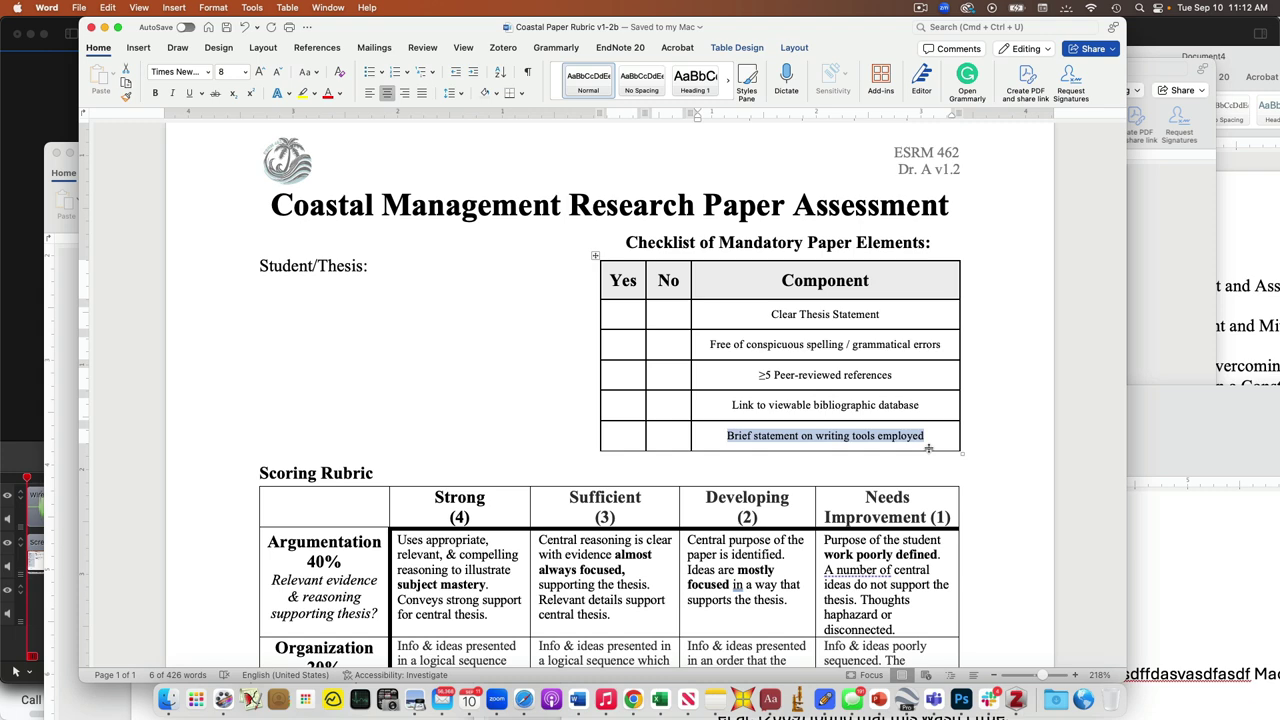
Examine the scoring rubric's criteria from Argumentation to Mechanics, highlighting the Scholarship heading and the Mechanics criterion.
scroll(929, 448, down, 5)
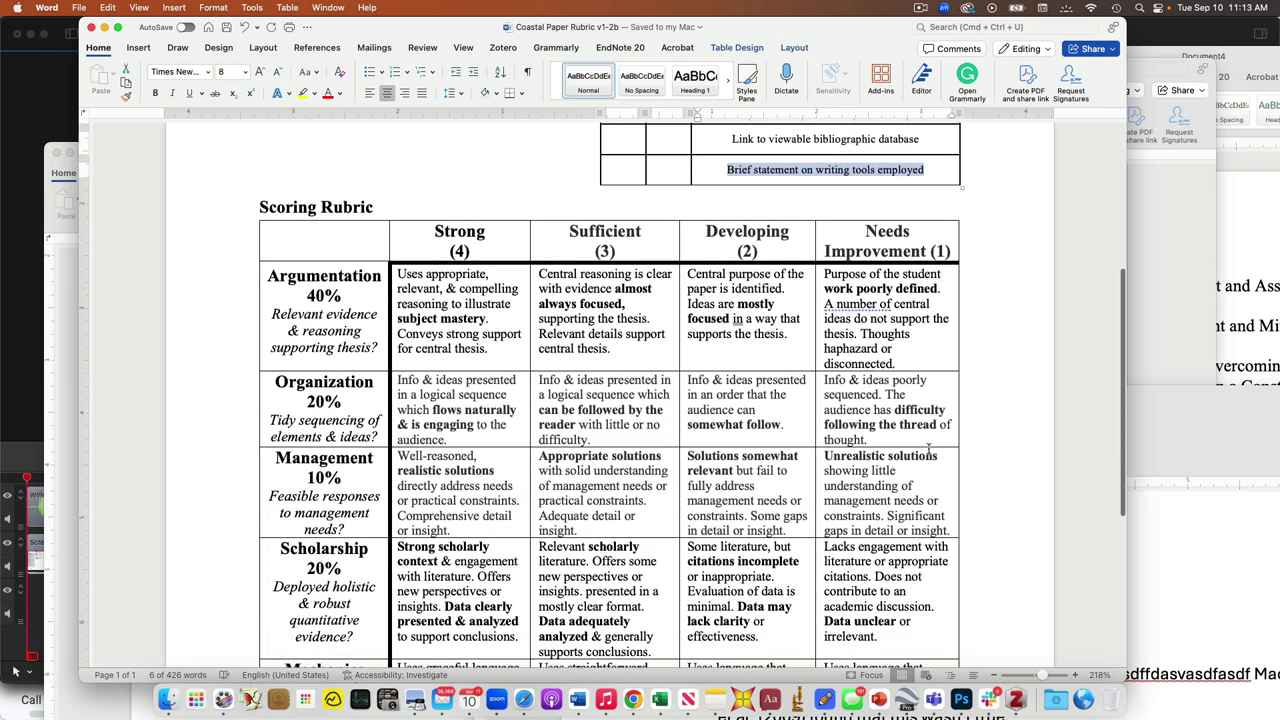
scroll(929, 448, down, 1)
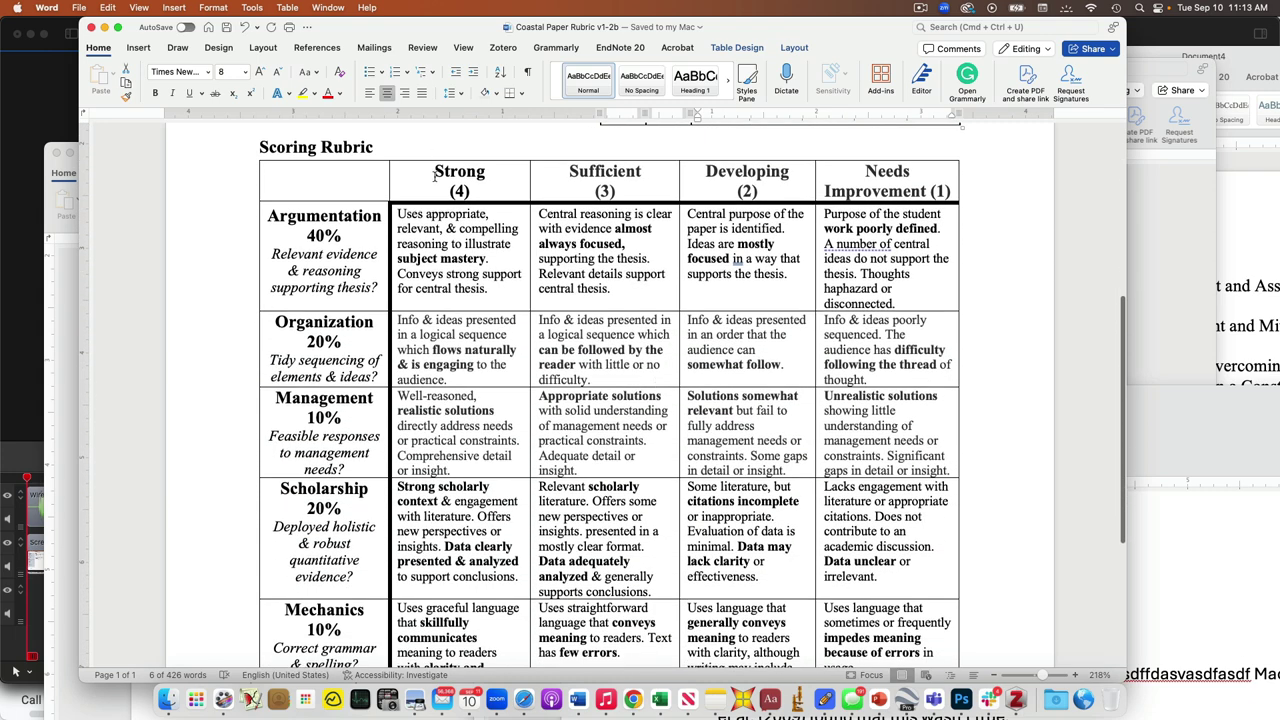
scroll(324, 240, down, 2)
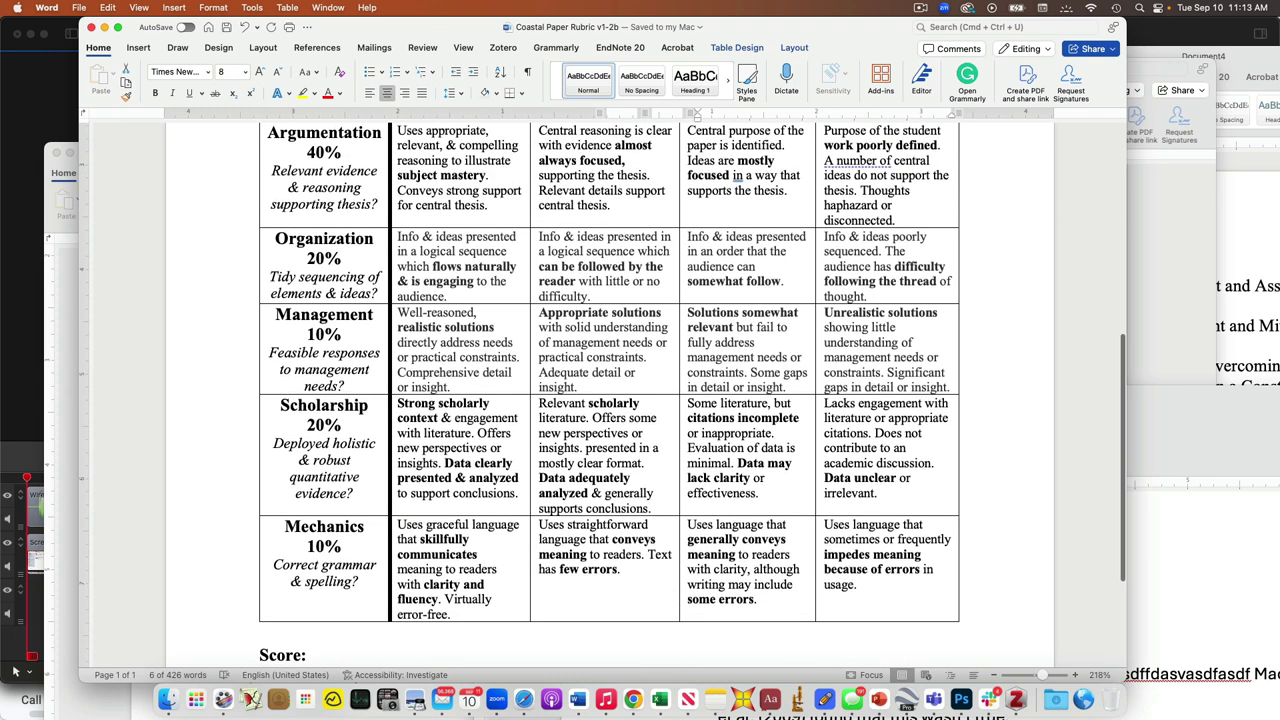
click(310, 166)
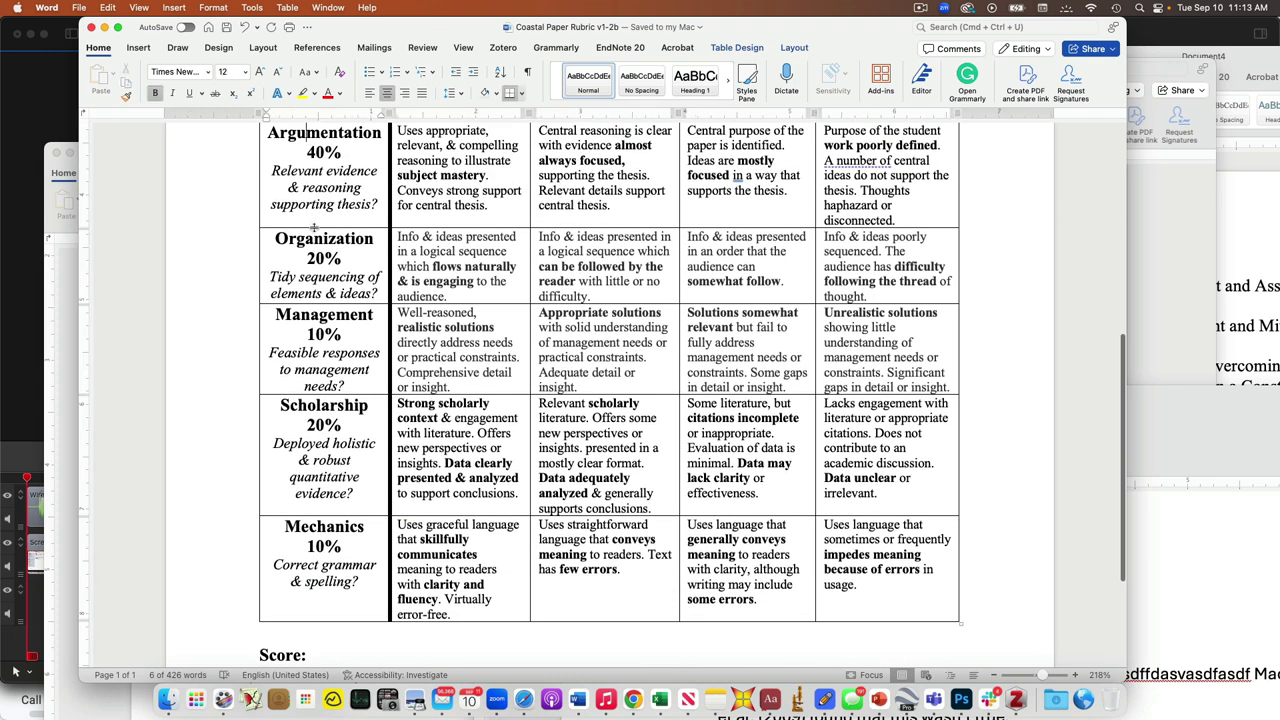
click(312, 320)
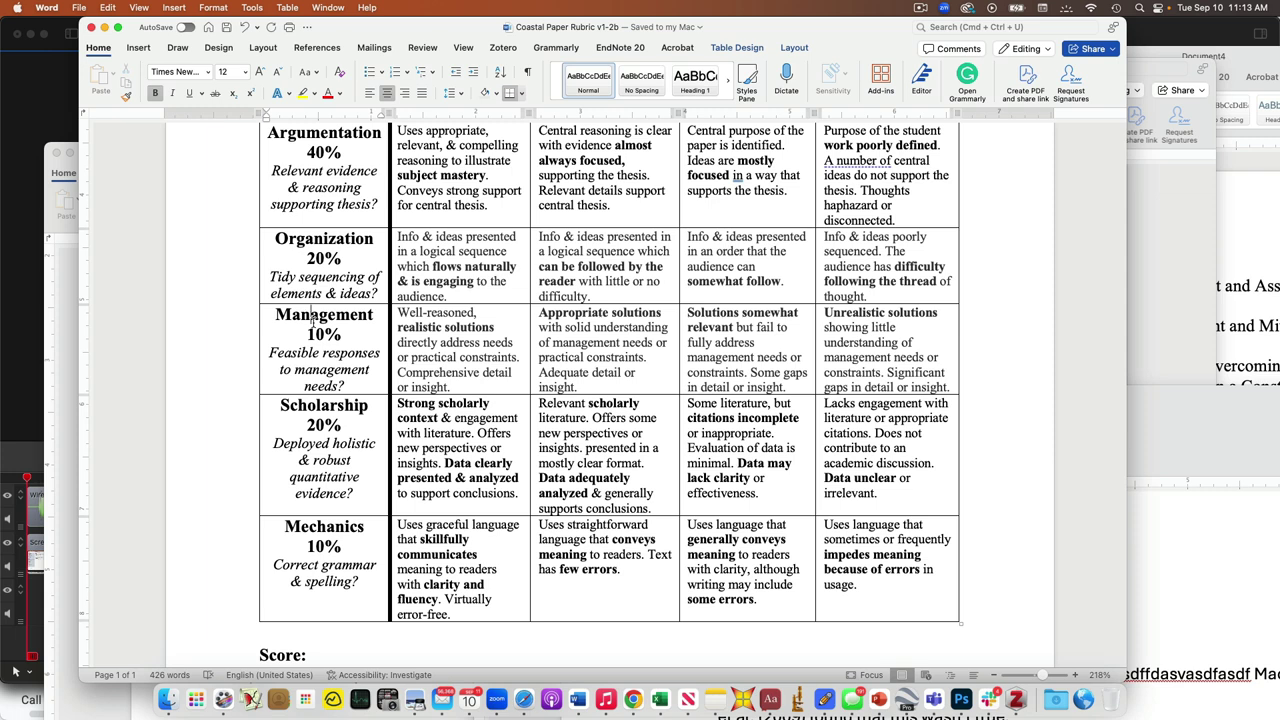
drag(368, 410, 273, 406)
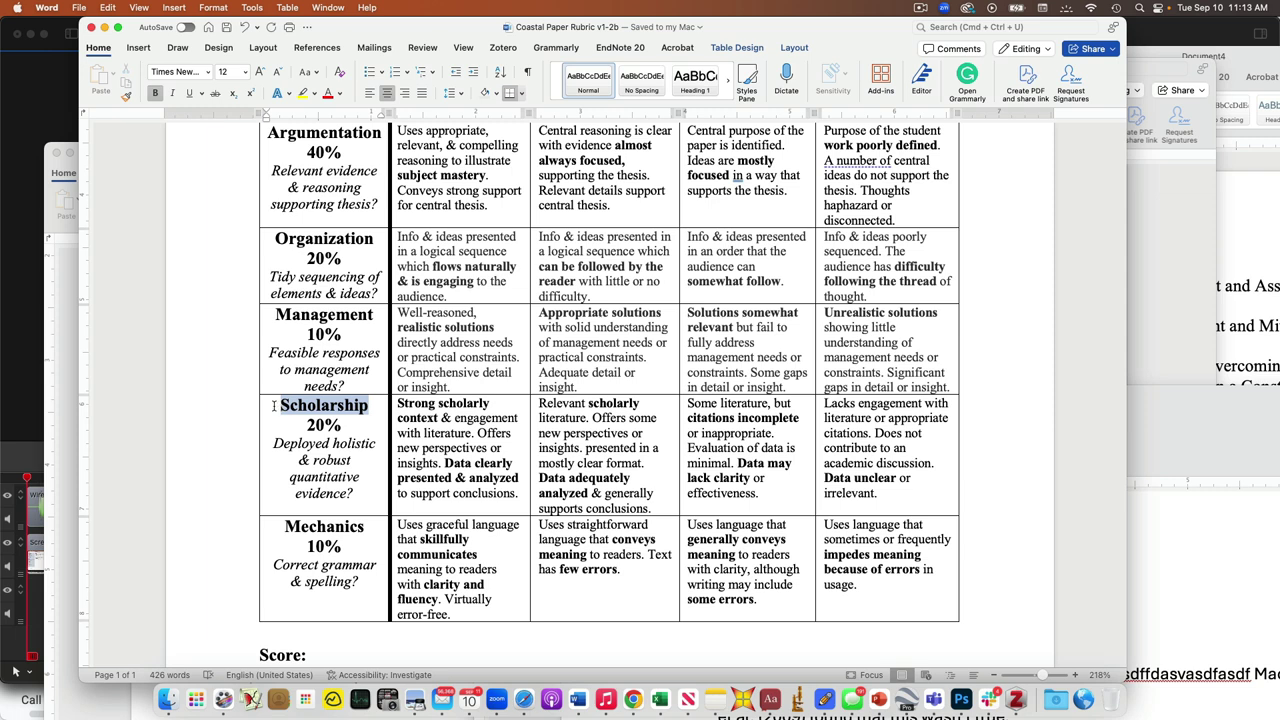
click(275, 409)
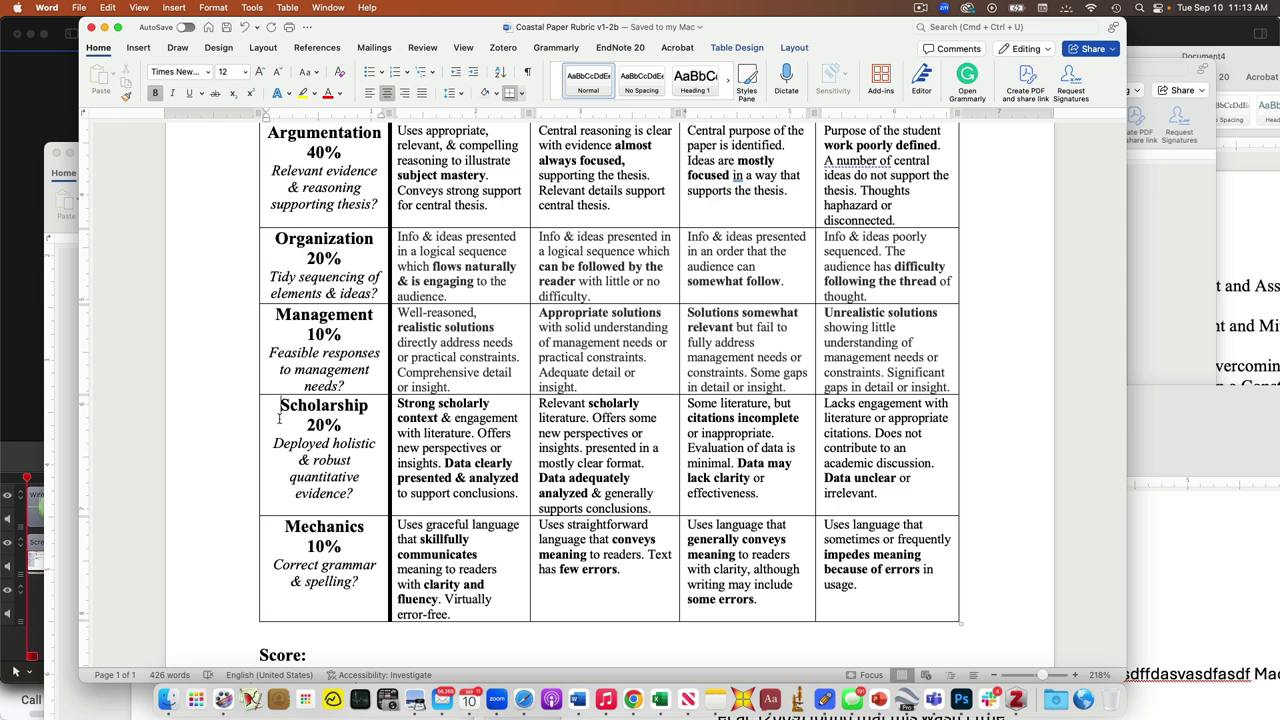
drag(360, 582, 292, 535)
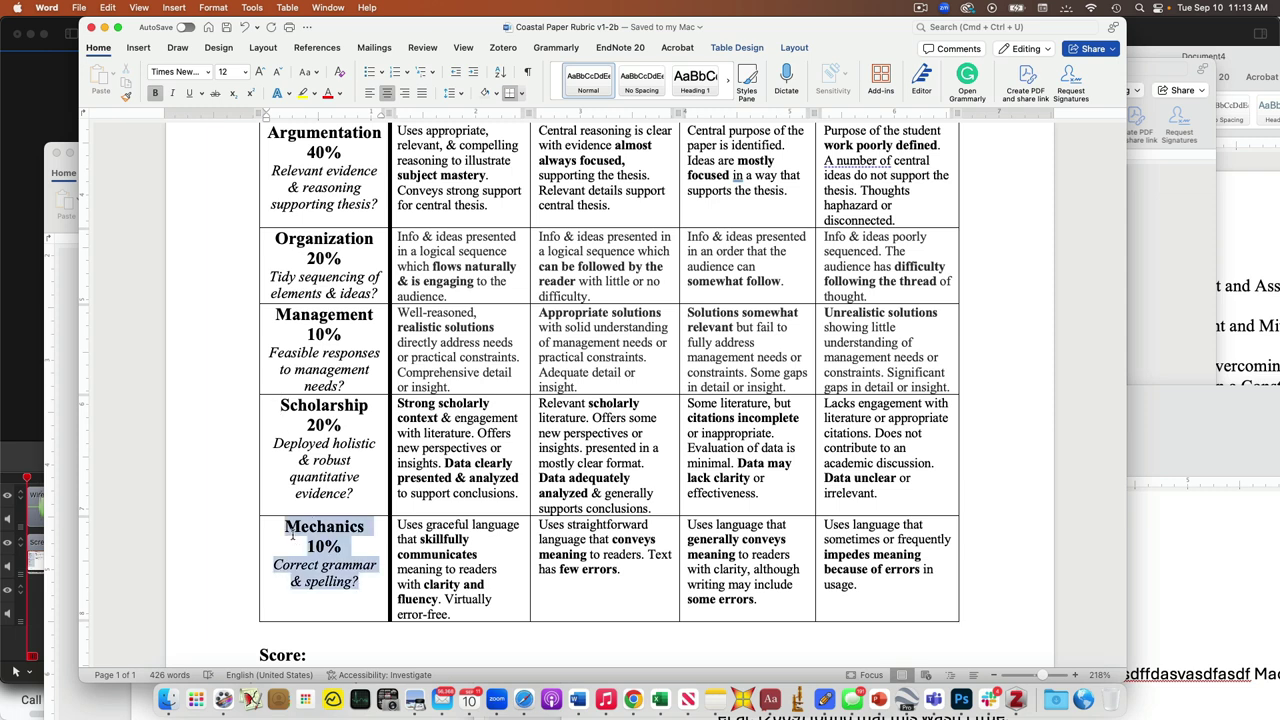
click(346, 578)
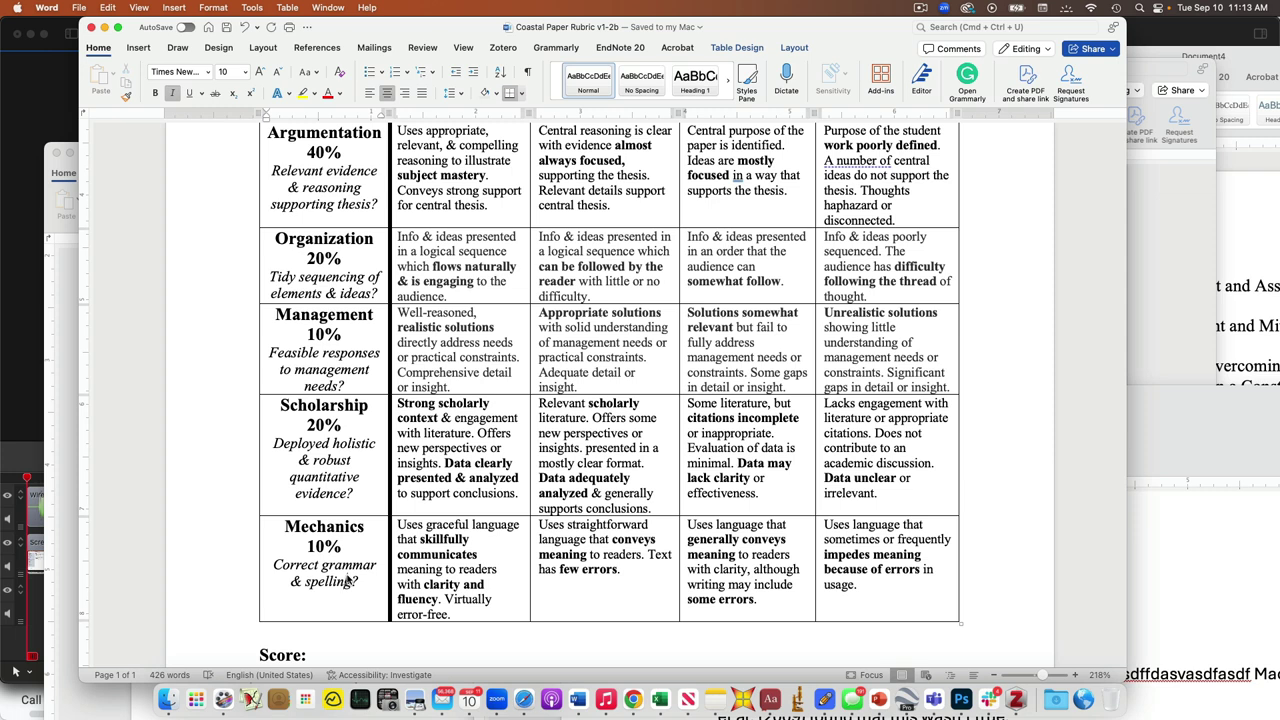
Look over the score section, and highlight each performance level in the rubric header, from Strong (4) to Needs Improvement (1).
scroll(346, 578, down, 3)
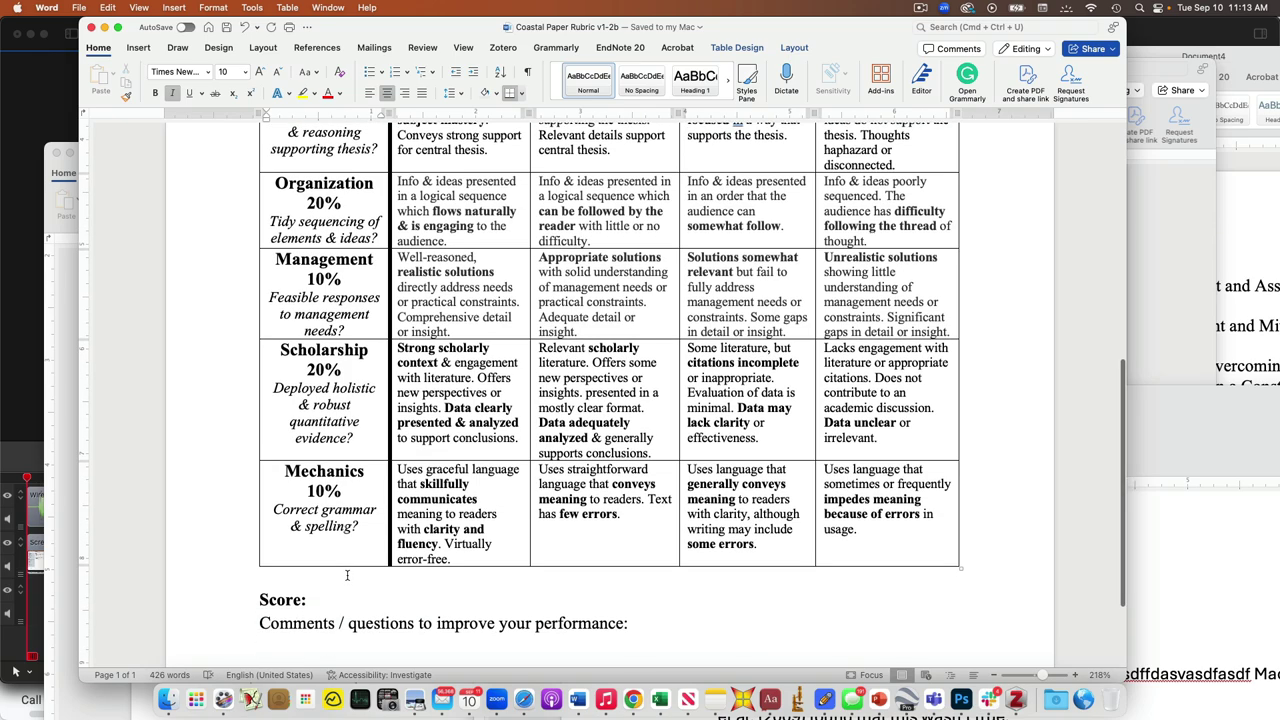
scroll(347, 575, down, 3)
scroll(347, 575, up, 7)
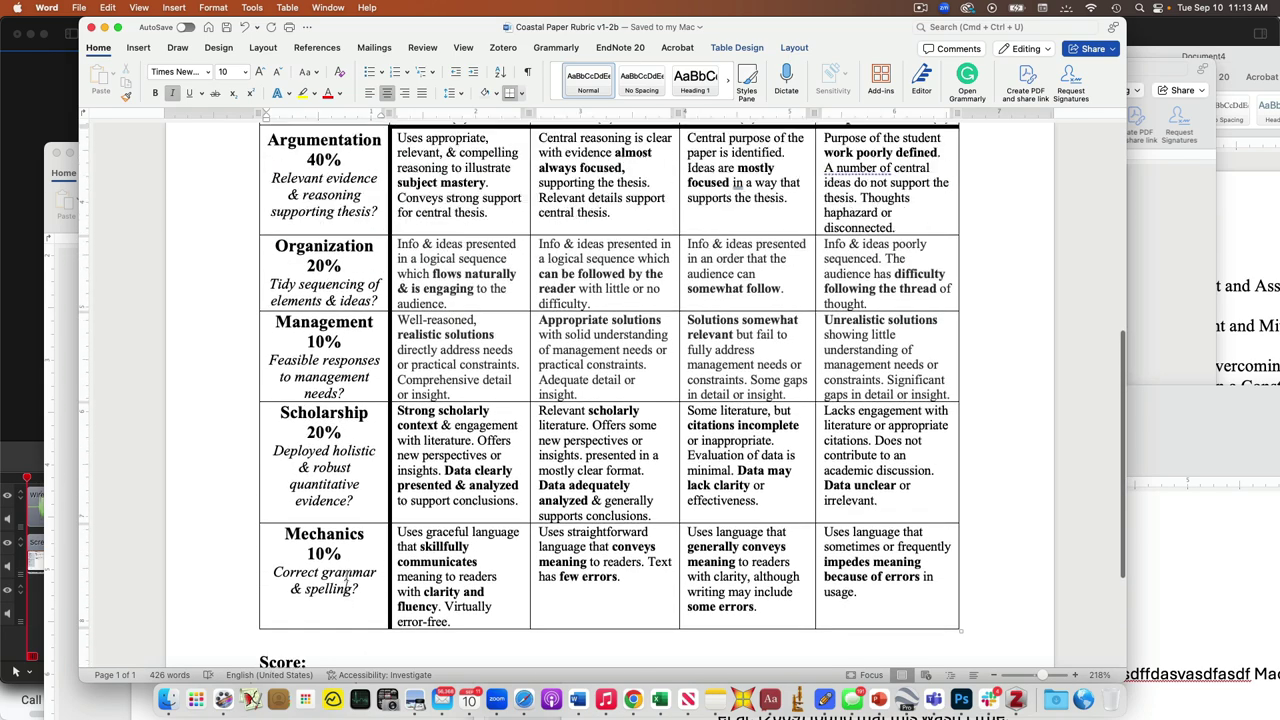
scroll(347, 575, down, 1)
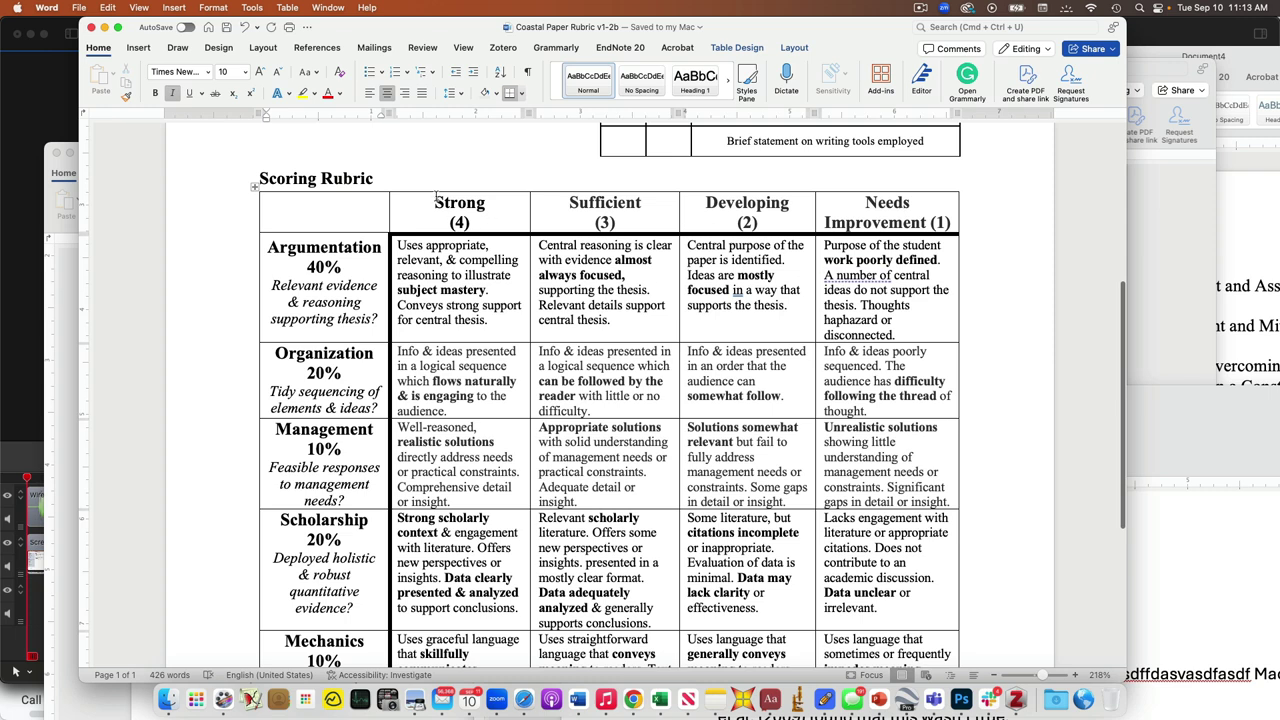
drag(432, 201, 504, 245)
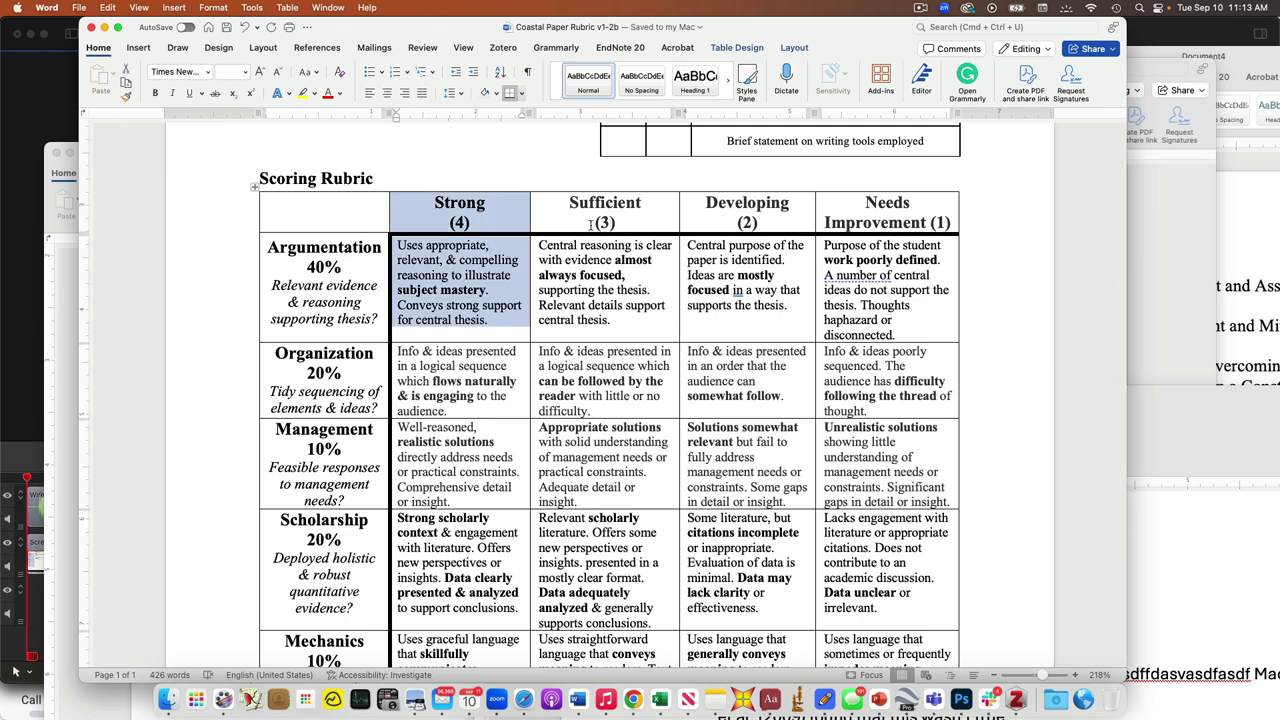
drag(573, 203, 657, 238)
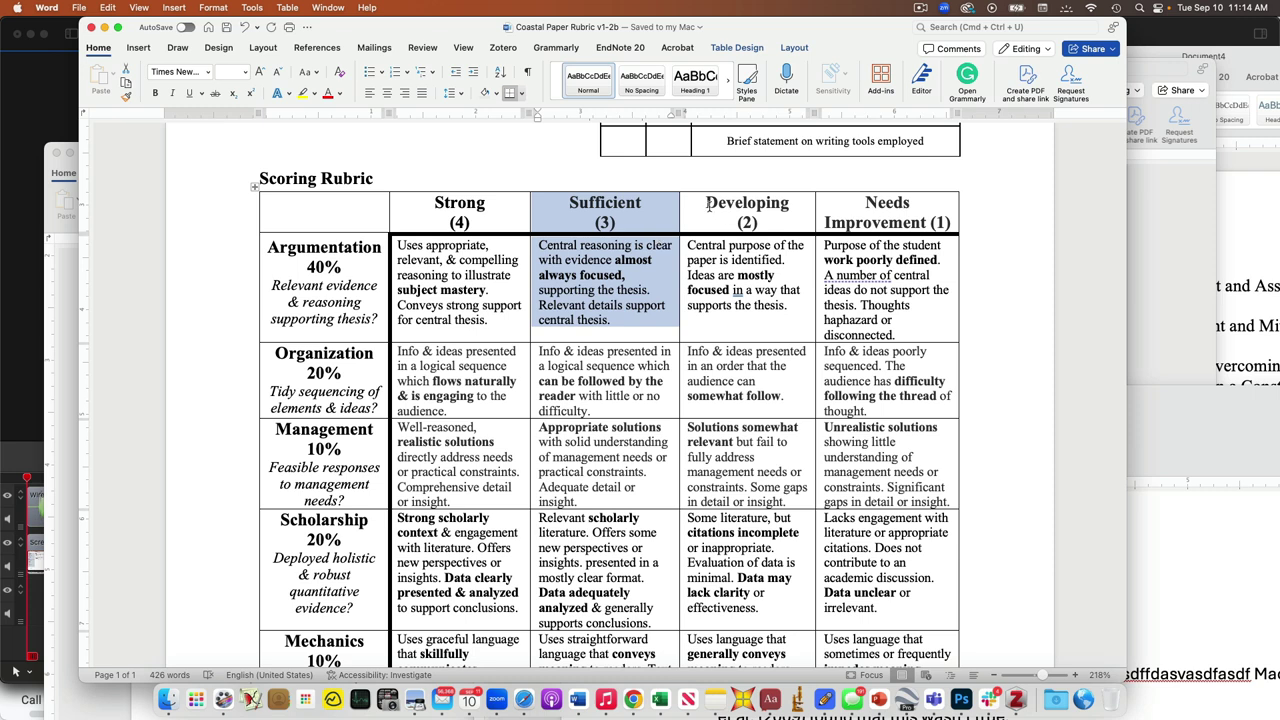
drag(706, 203, 768, 226)
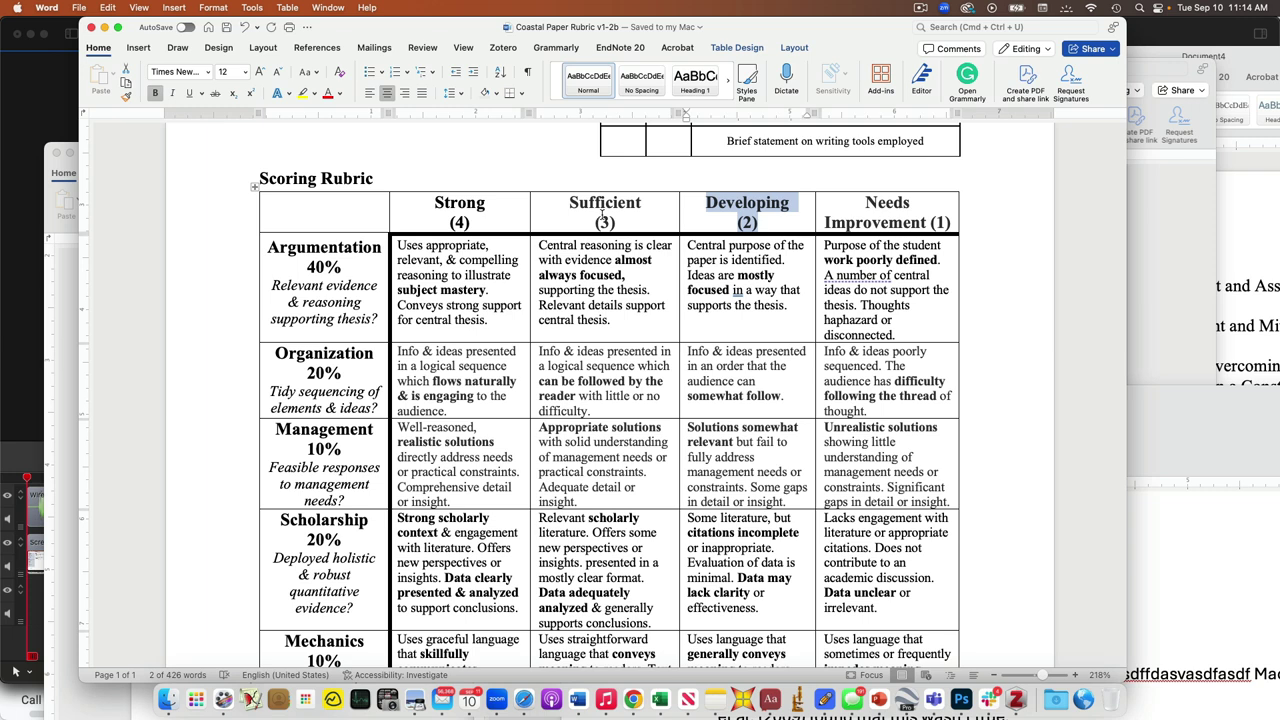
drag(865, 201, 954, 223)
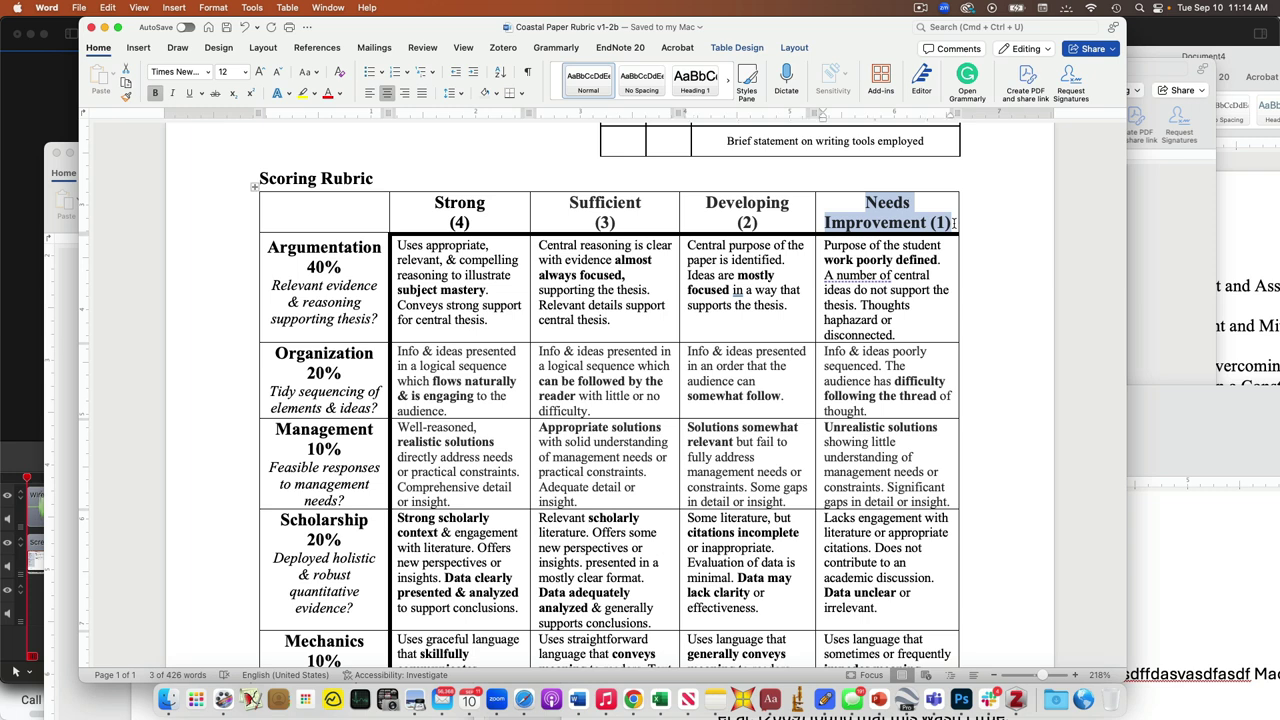
click(999, 257)
Review the mandatory elements checklist again and highlight the Organization criterion's question "Tidy sequencing of elements & ideas?".
scroll(999, 257, up, 5)
scroll(999, 257, up, 3)
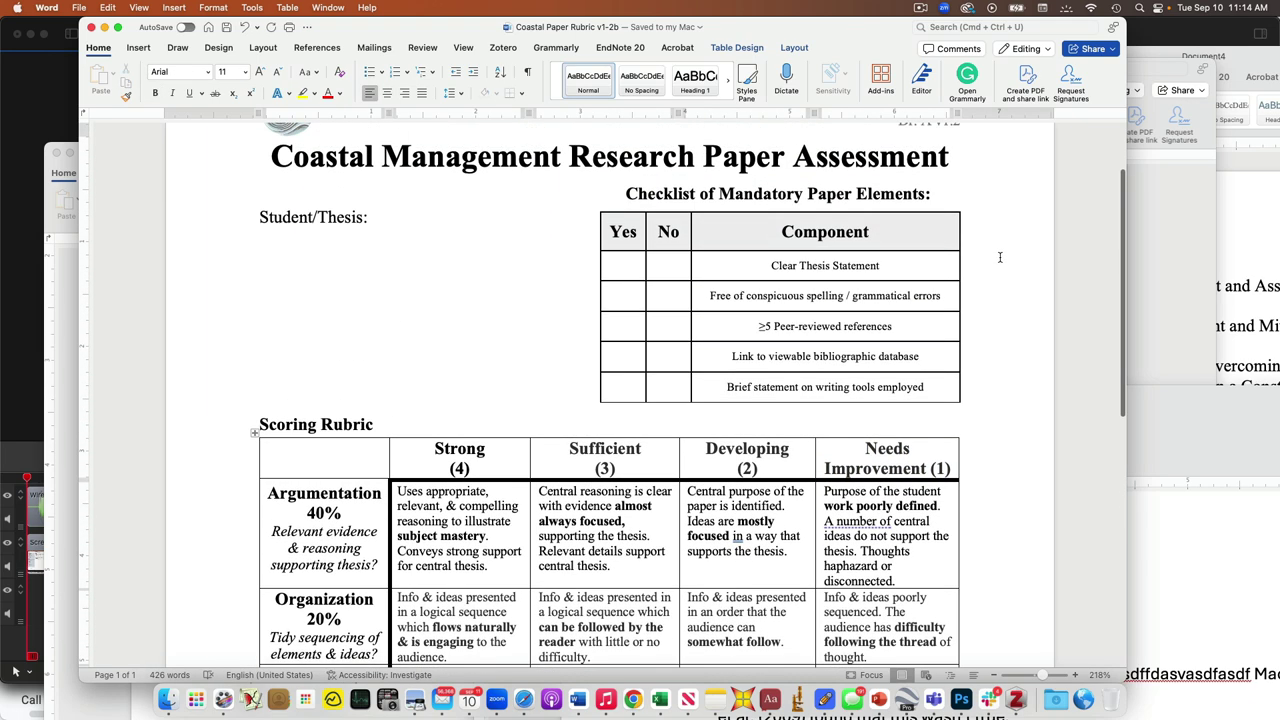
scroll(999, 257, up, 1)
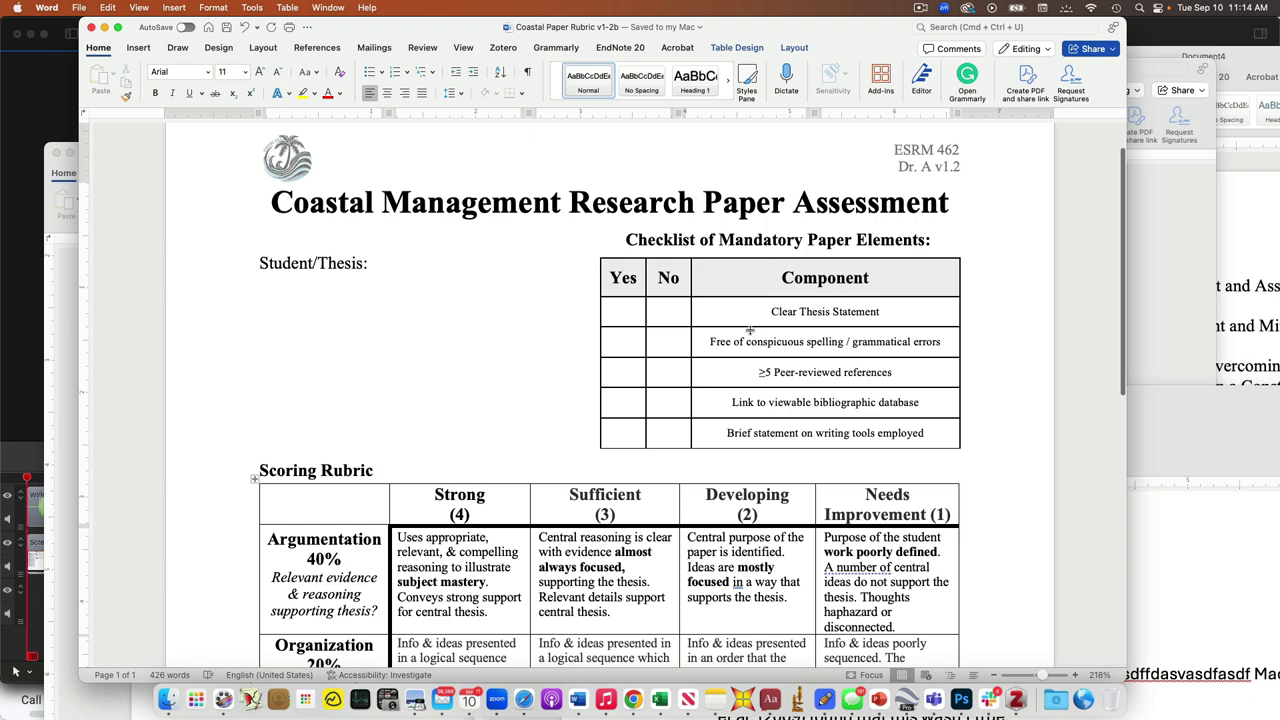
scroll(600, 340, down, 10)
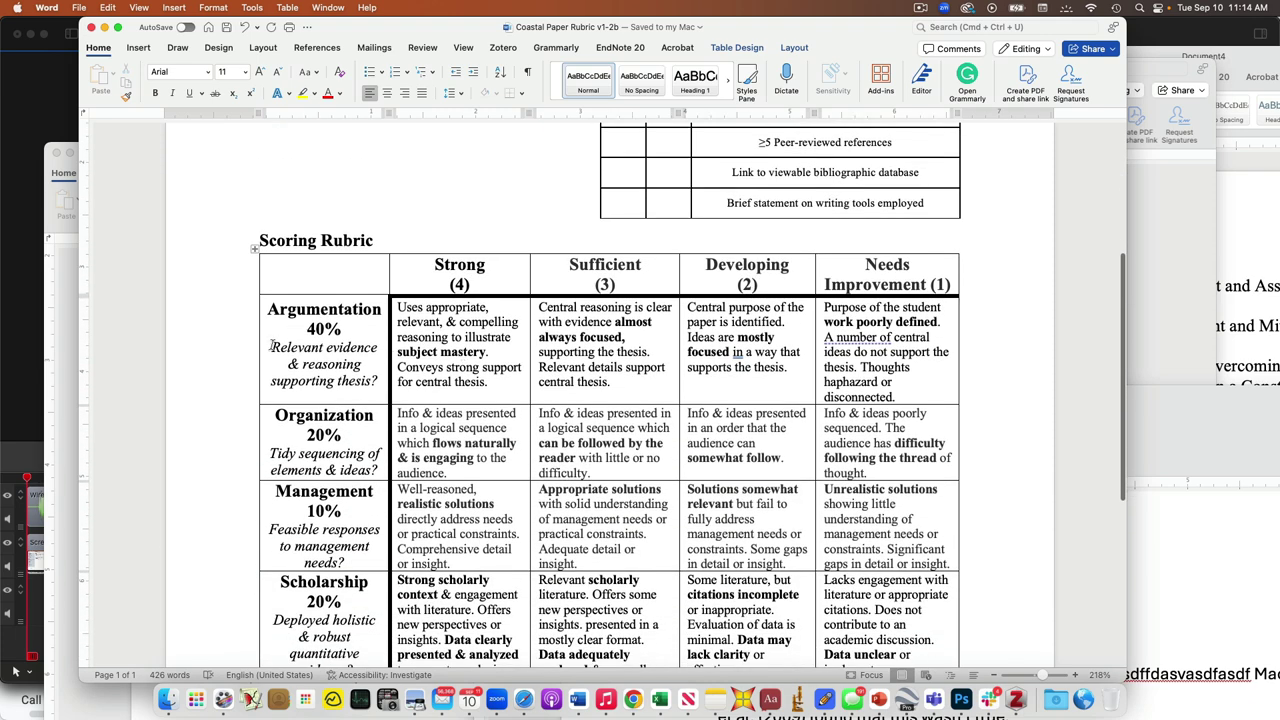
drag(271, 345, 255, 379)
scroll(378, 381, down, 3)
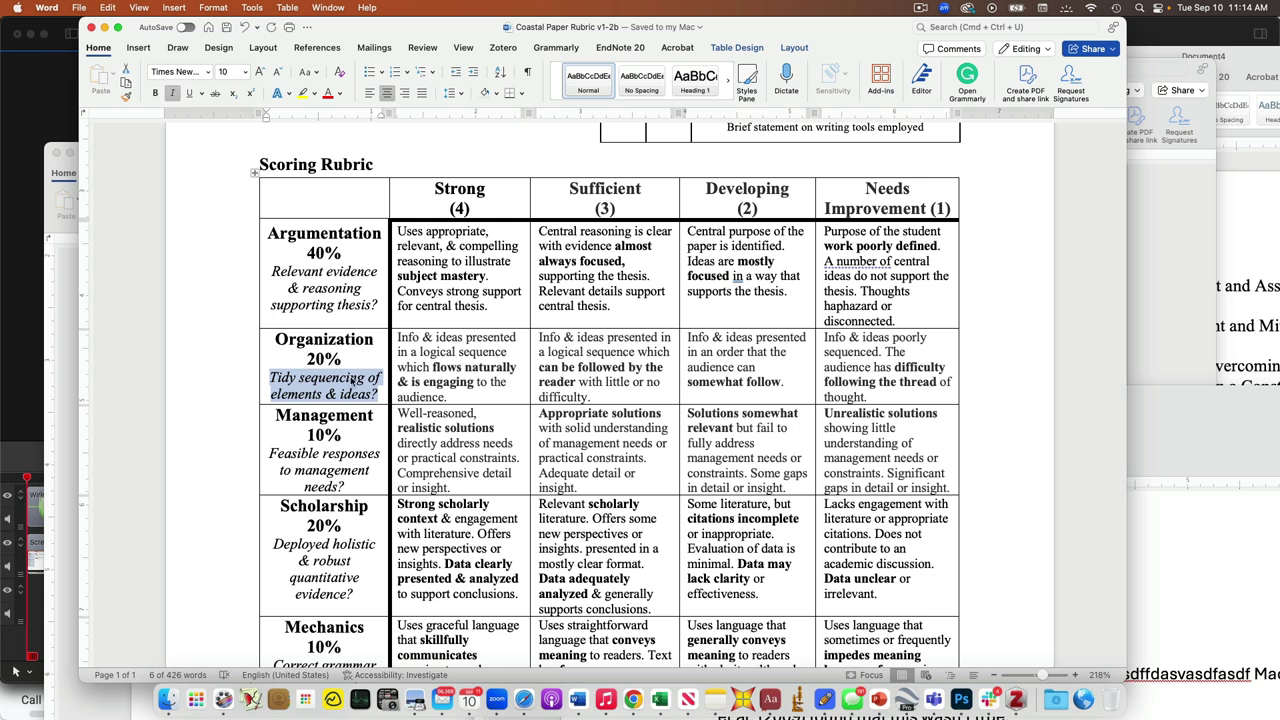
click(378, 361)
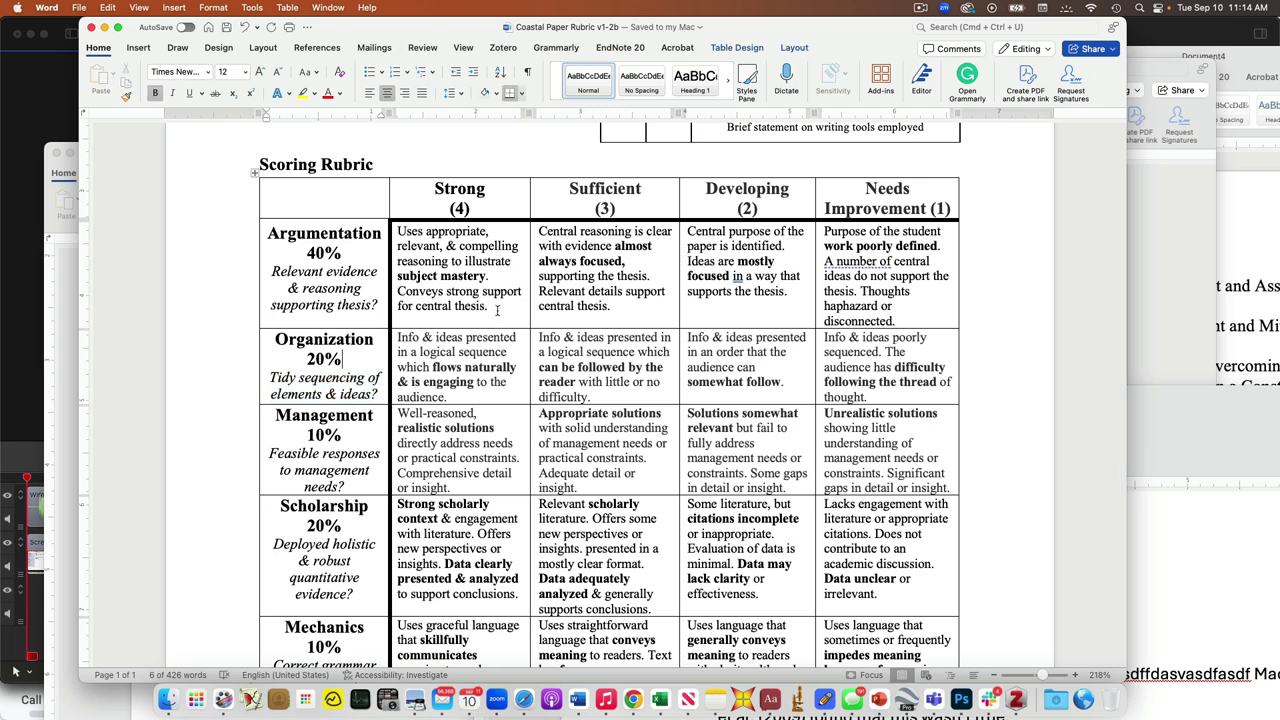
Examine the Strong description for Argumentation and look over the whole rubric, from the score and comments section back to the title.
drag(489, 307, 447, 292)
click(515, 275)
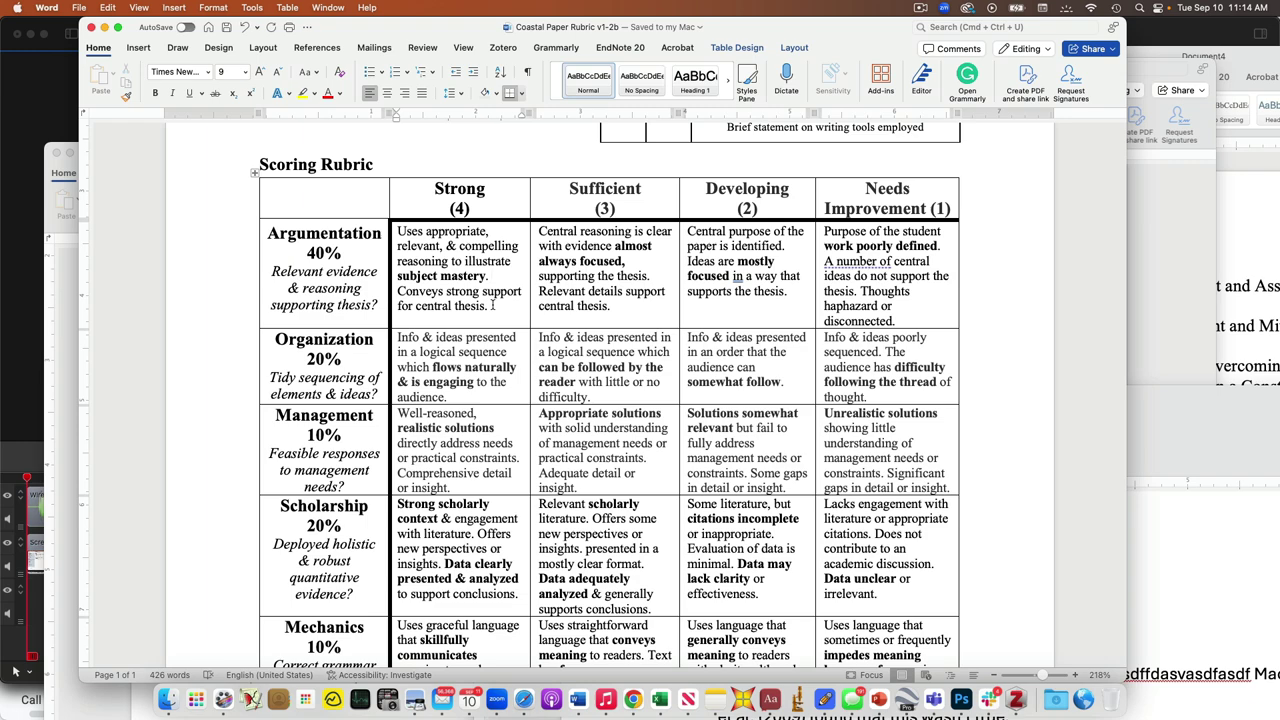
scroll(645, 348, down, 3)
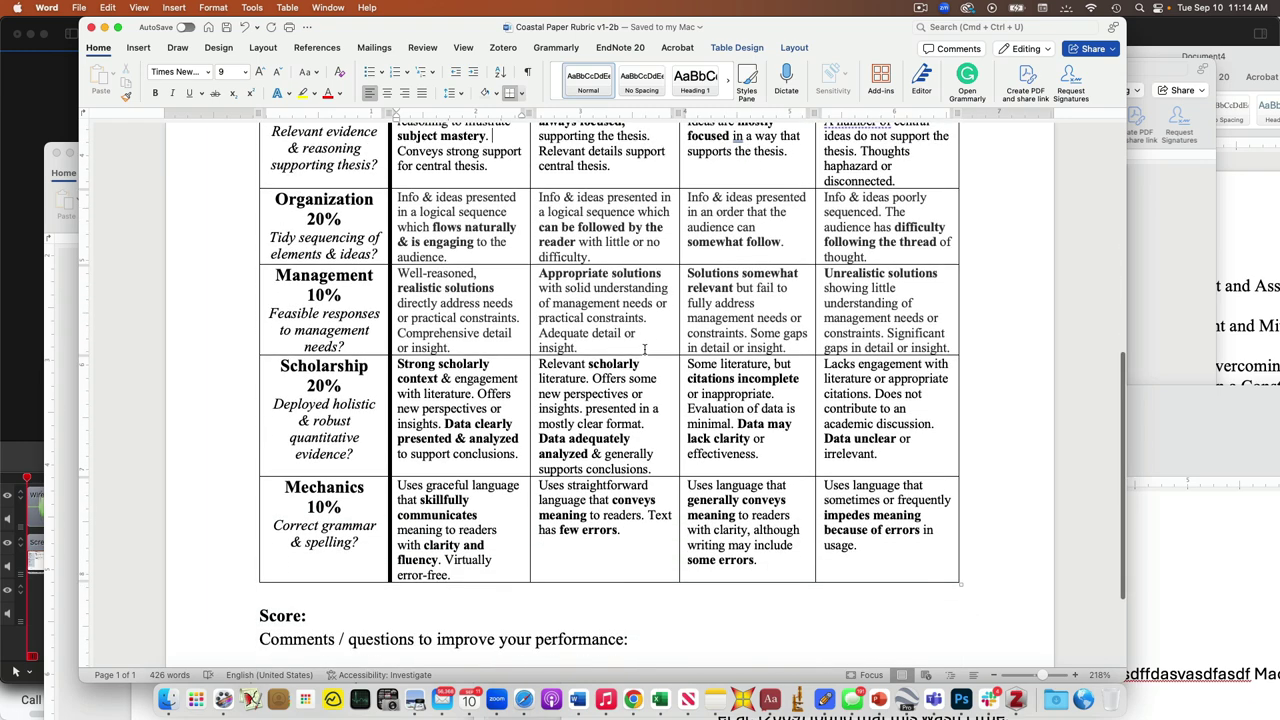
scroll(645, 348, up, 10)
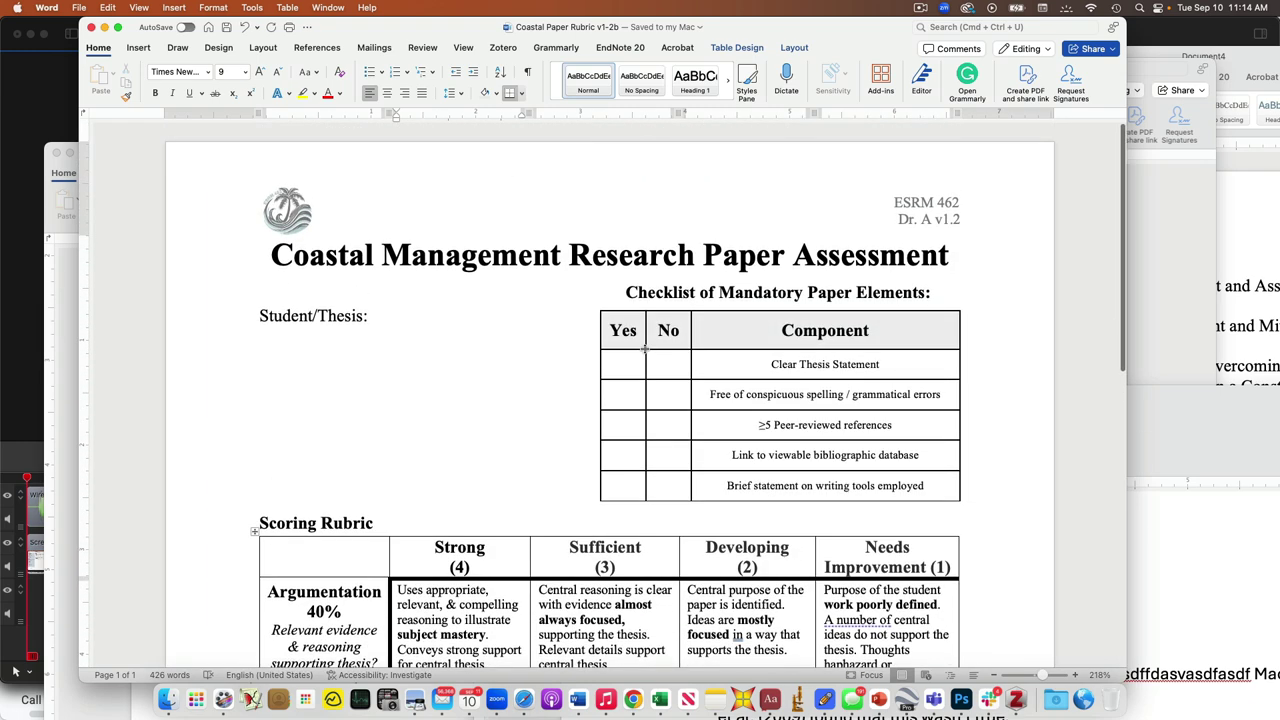